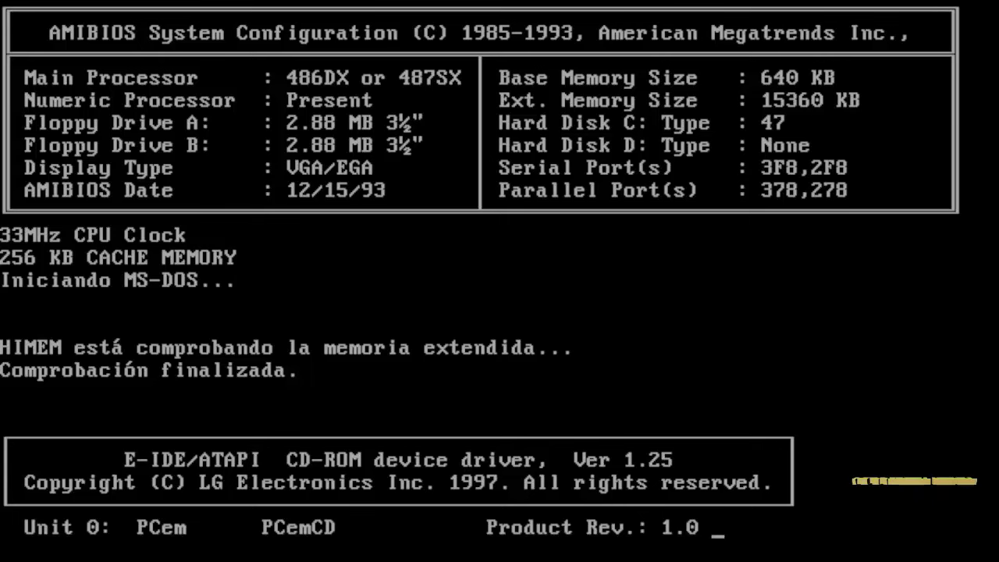
Start Windows 3.1 by entering win at the C:\> prompt
type("wi")
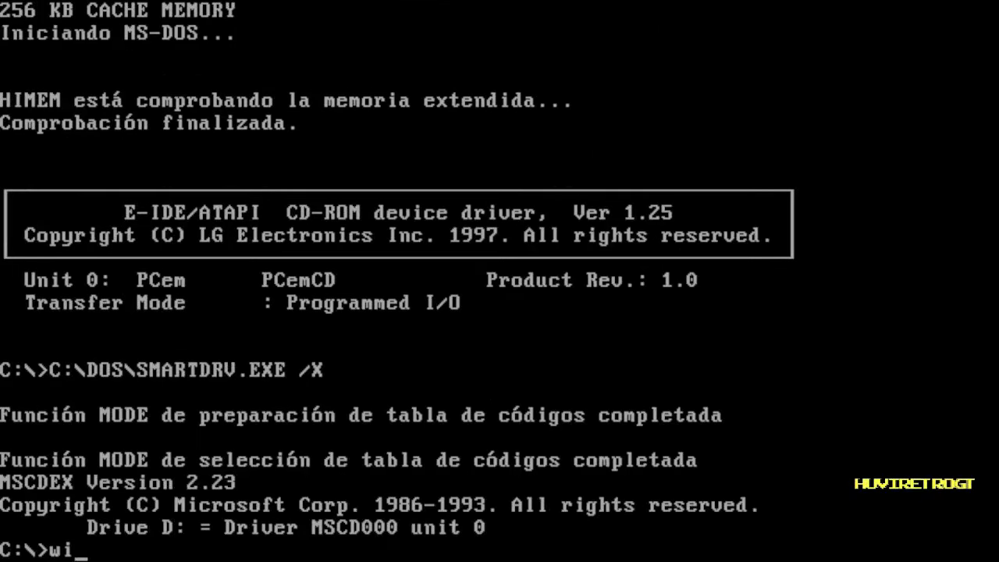
type("n")
key("Return")
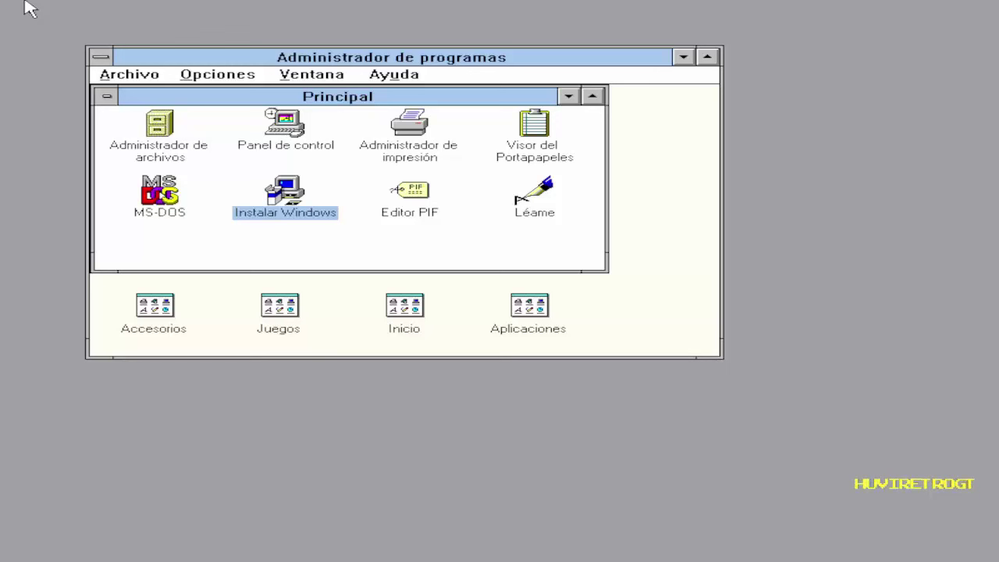
Open File Manager and run instalar.exe from the floppy in drive A
left_click(192, 155)
double_click(191, 154)
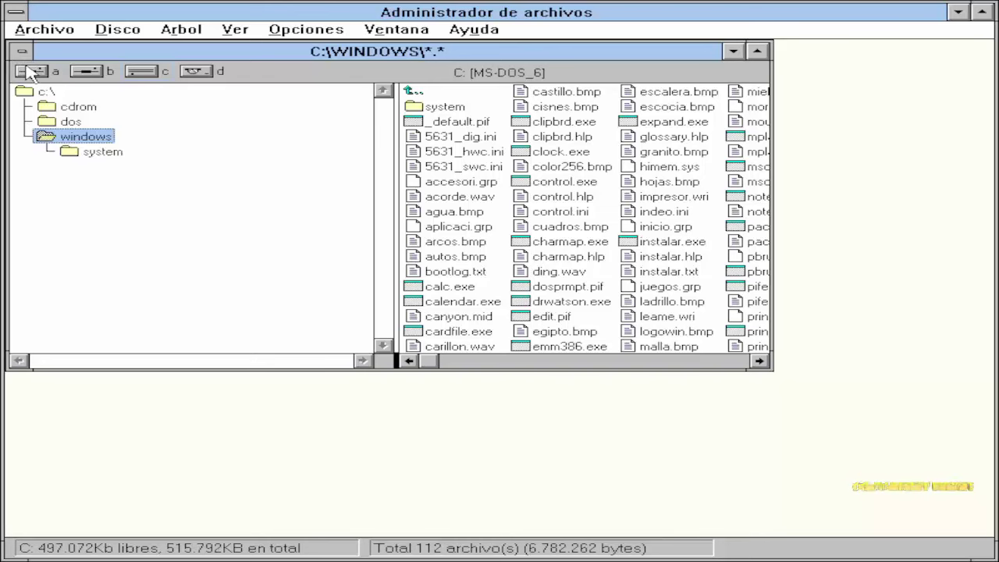
left_click(30, 72)
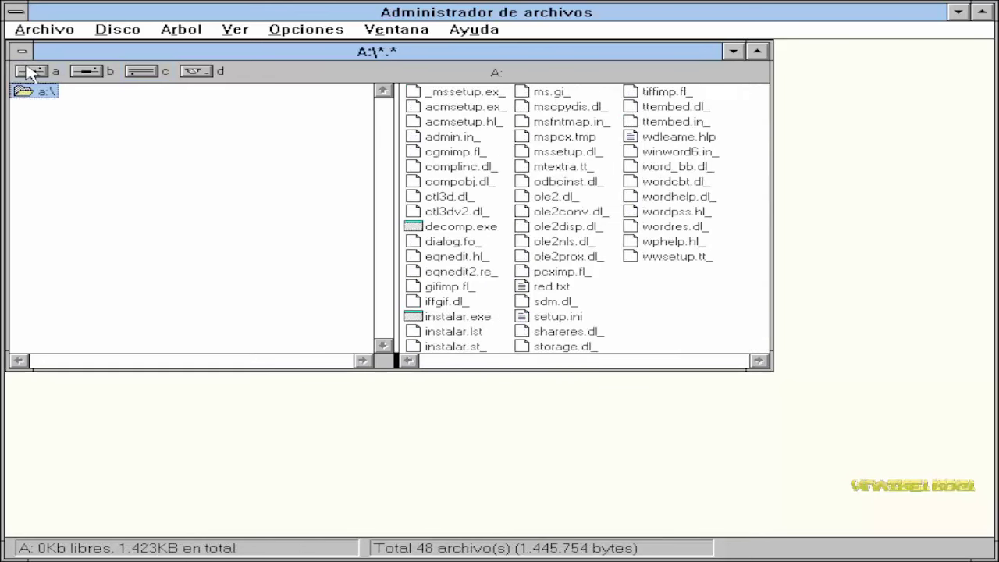
left_click(451, 318)
double_click(451, 318)
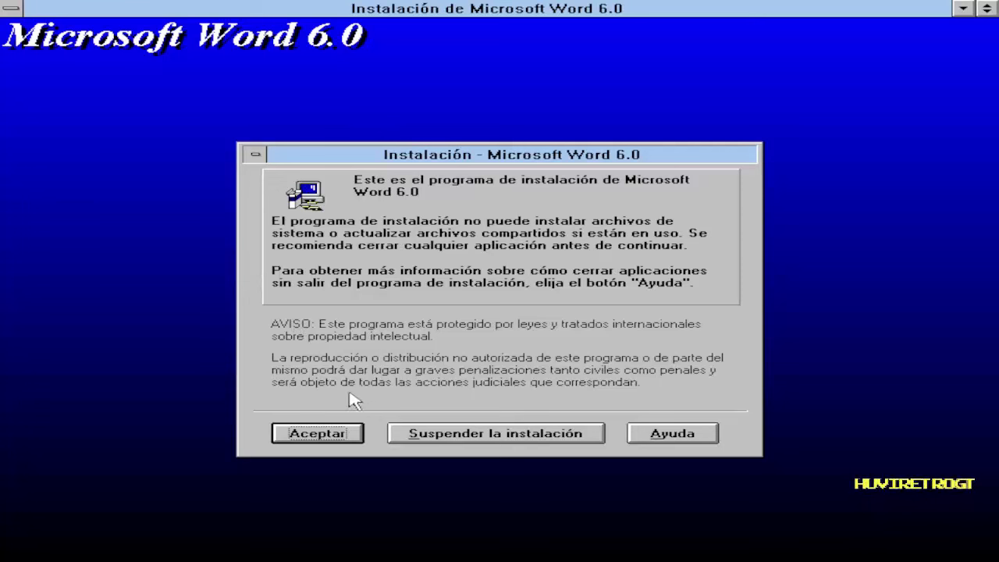
Accept the welcome, previous-use and serial-number notices, keeping C:\WINWORD as install folder
left_click(316, 434)
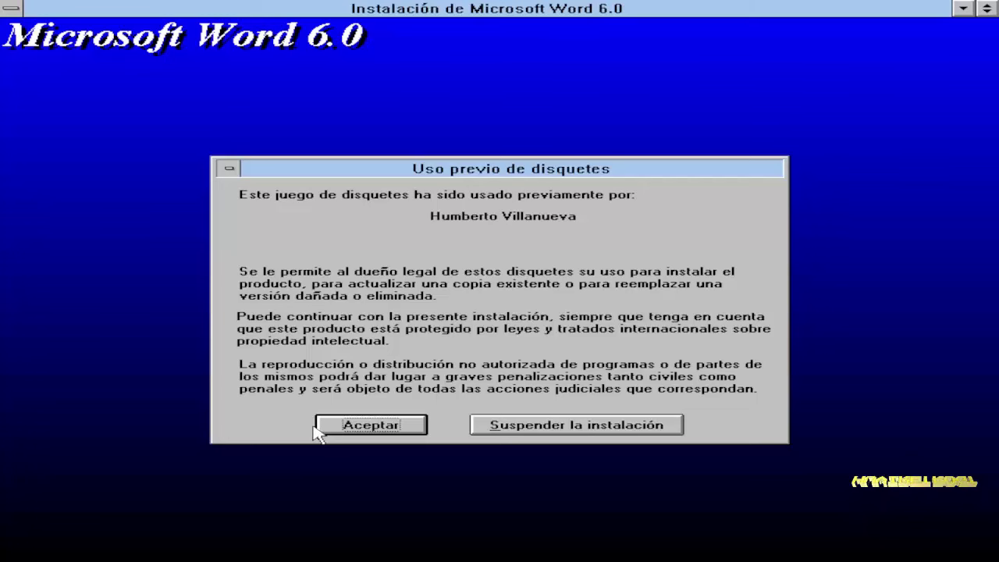
left_click(365, 426)
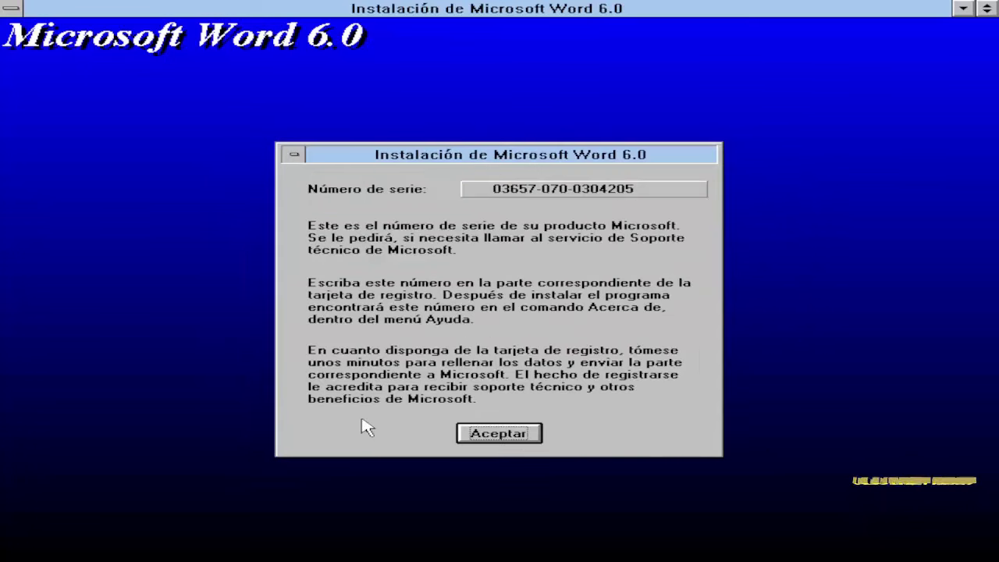
left_click(520, 432)
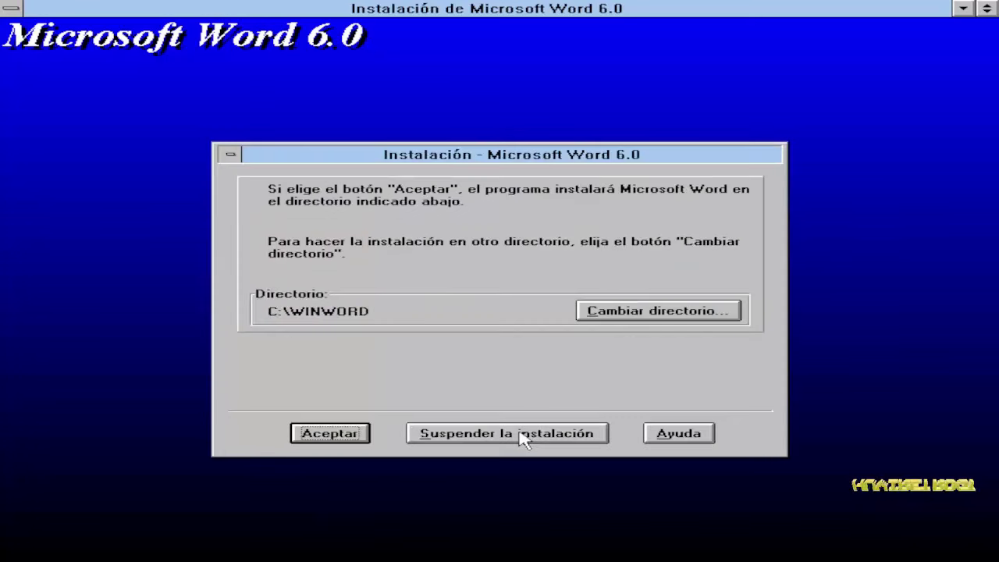
left_click(328, 435)
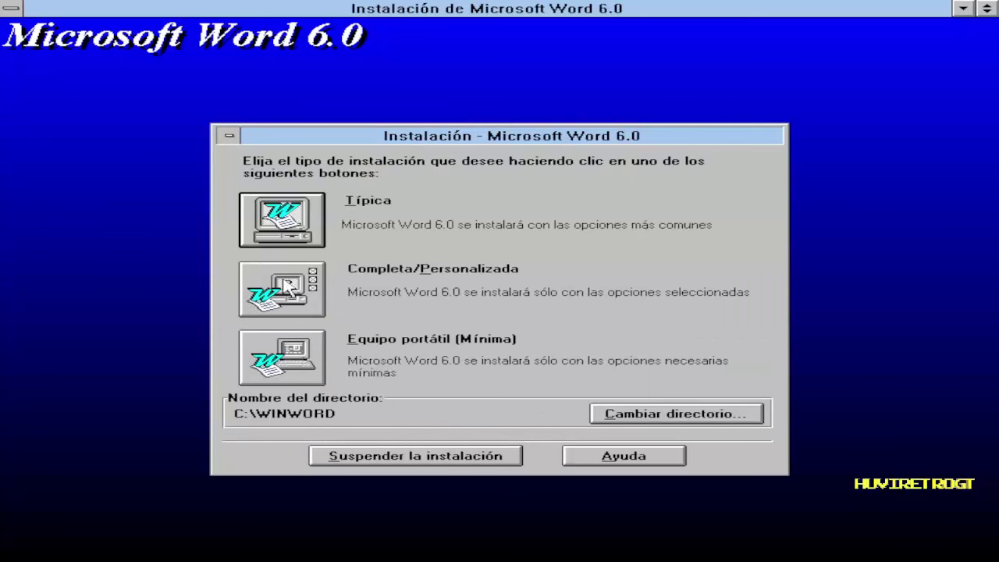
Choose the Completa/Personalizada install and continue with all eight components (29055 K) checked
left_click(286, 285)
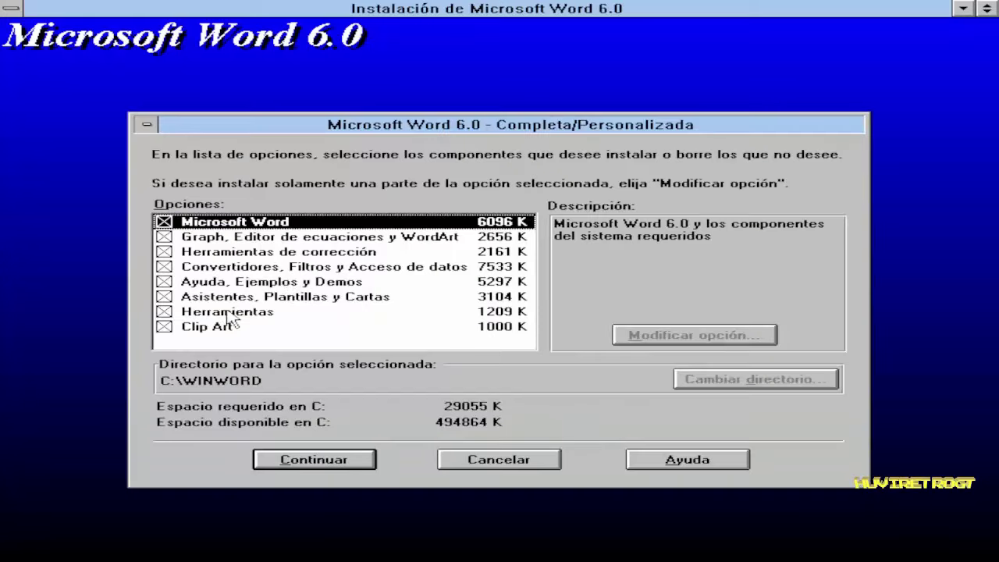
left_click(331, 305)
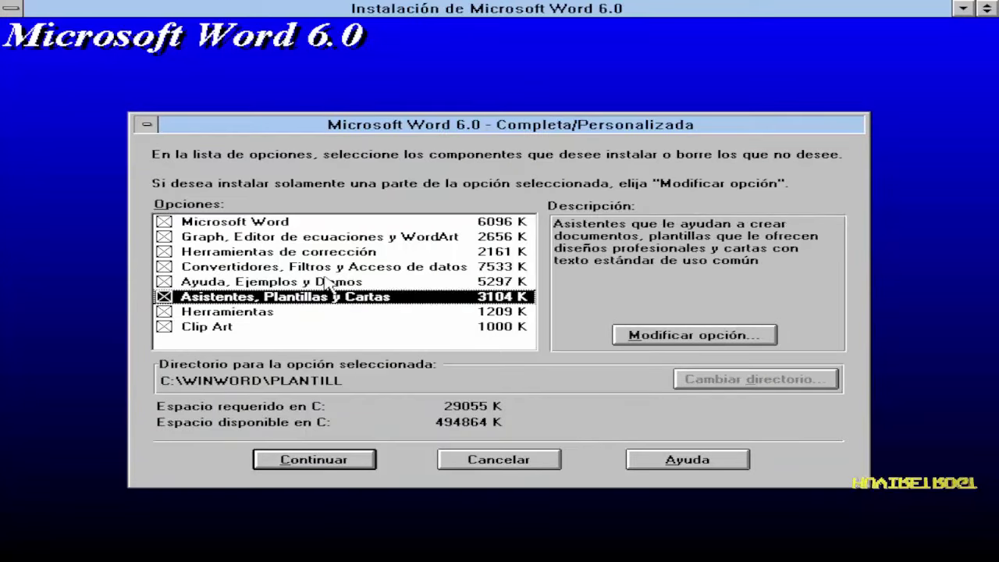
left_click(328, 284)
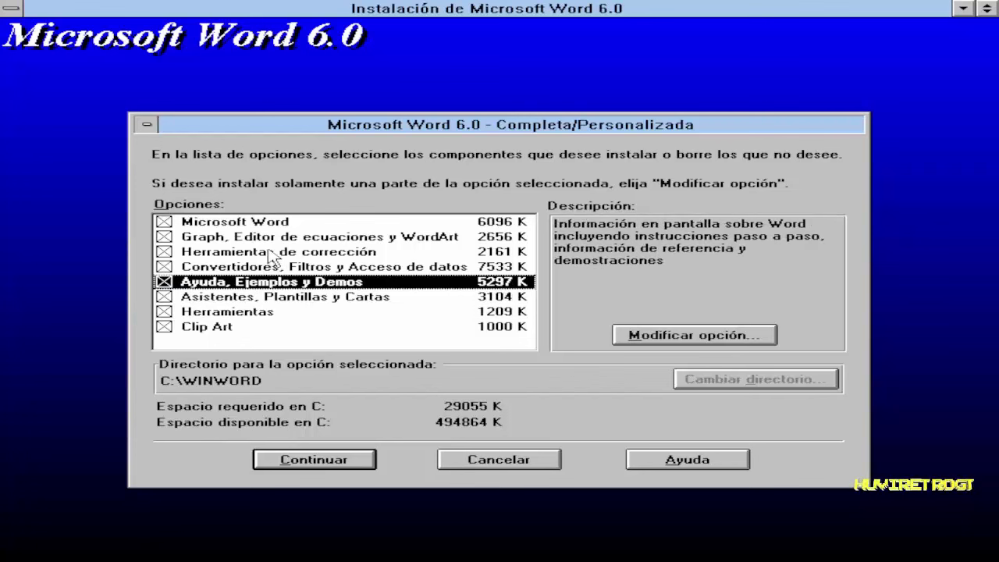
left_click(324, 460)
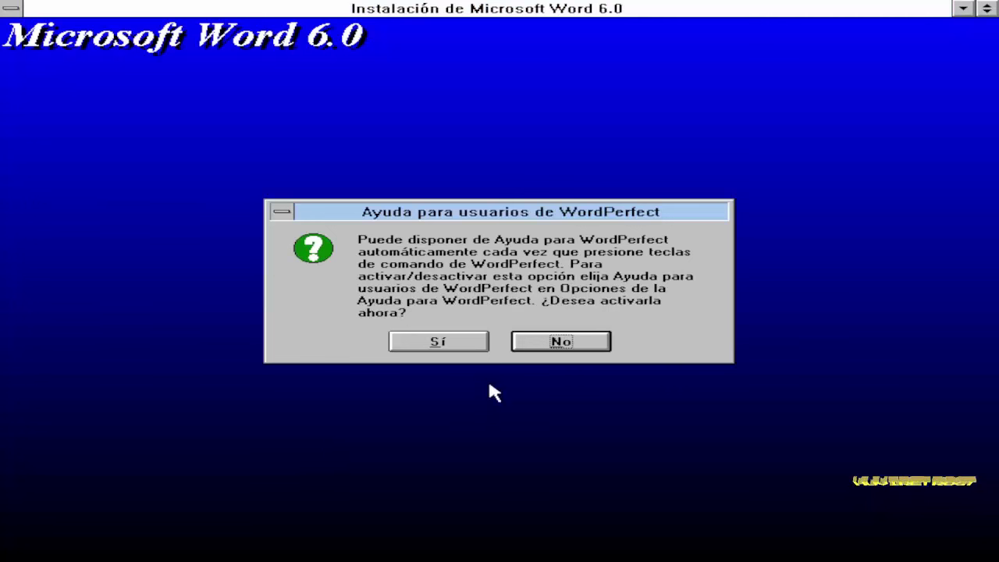
Decline WordPerfect help and place Word in the Microsoft Office program group
left_click(576, 347)
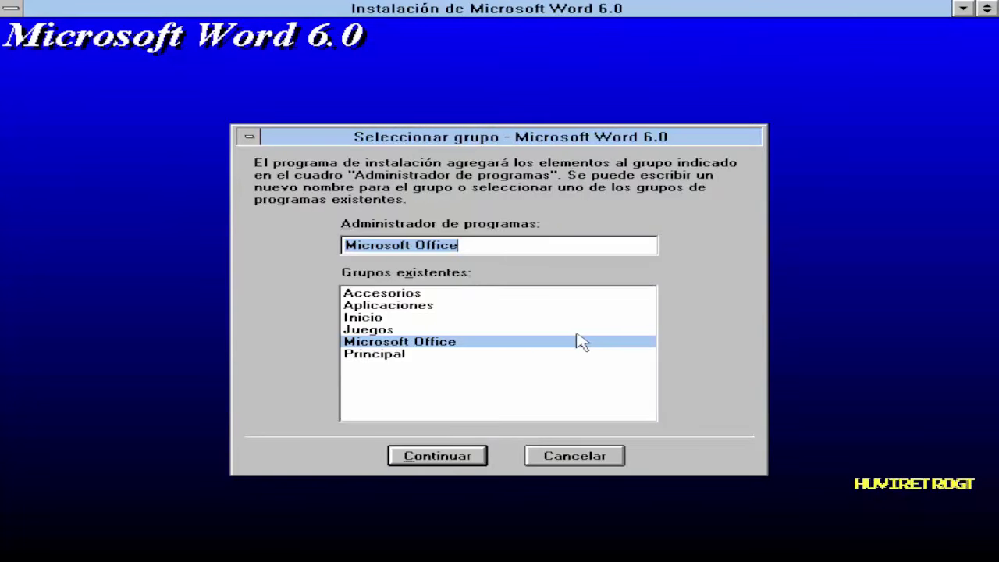
left_click(476, 455)
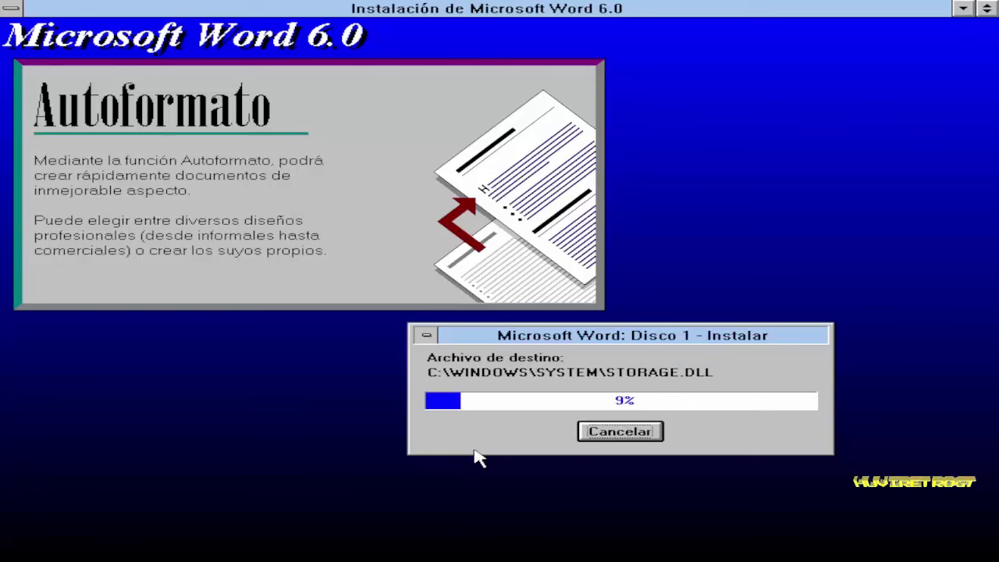
Confirm disks 2, 3 and 4 in turn so copying reaches 39%
key("Return")
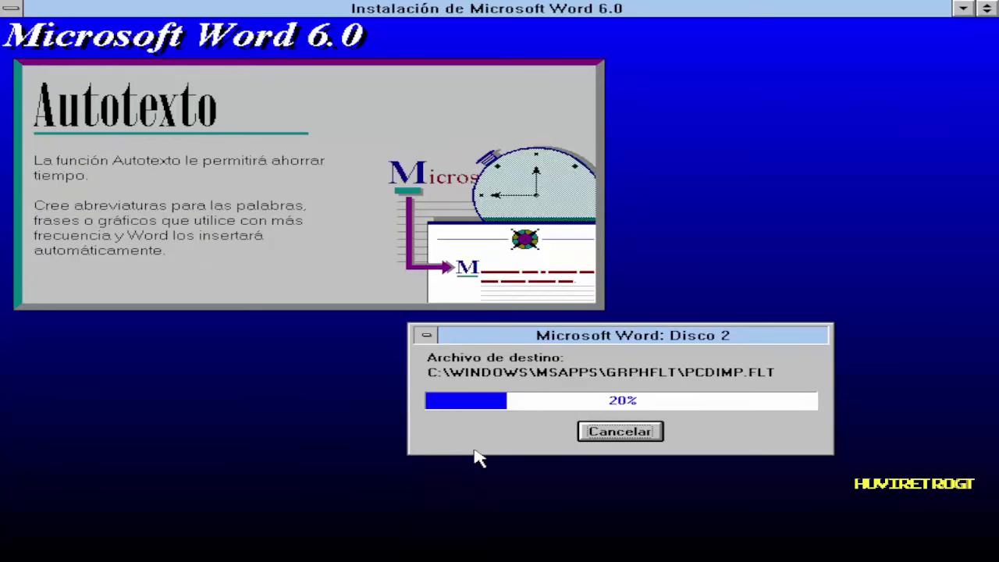
key("Return")
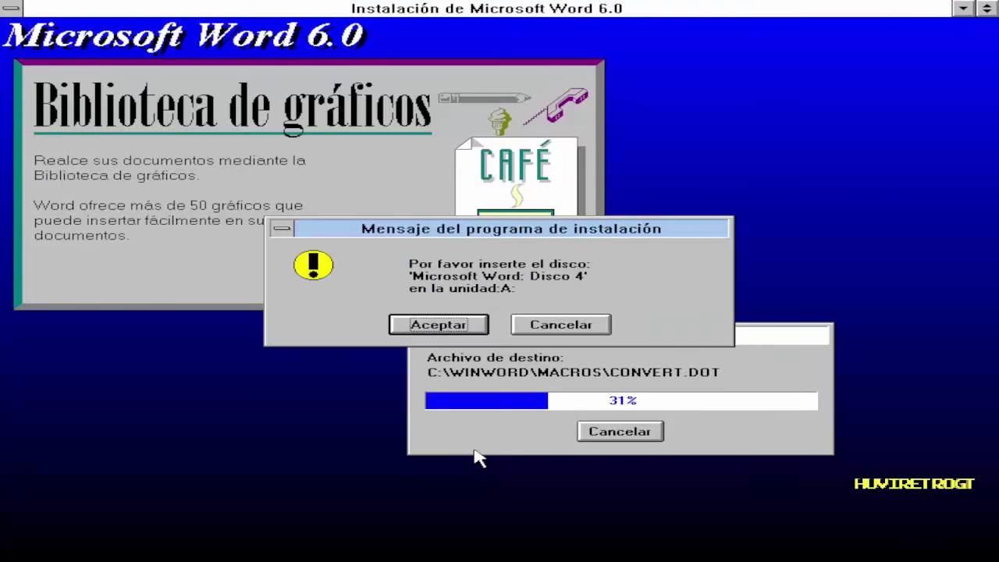
key("Return")
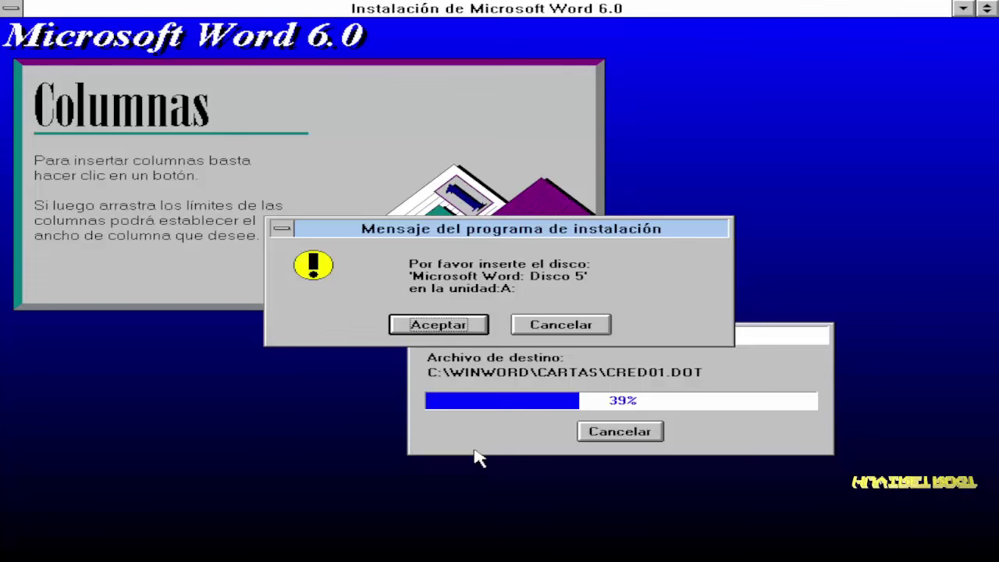
Confirm disks 5, 6 and 7, moving the progress window aside, until Disk 8 is requested
key("Return")
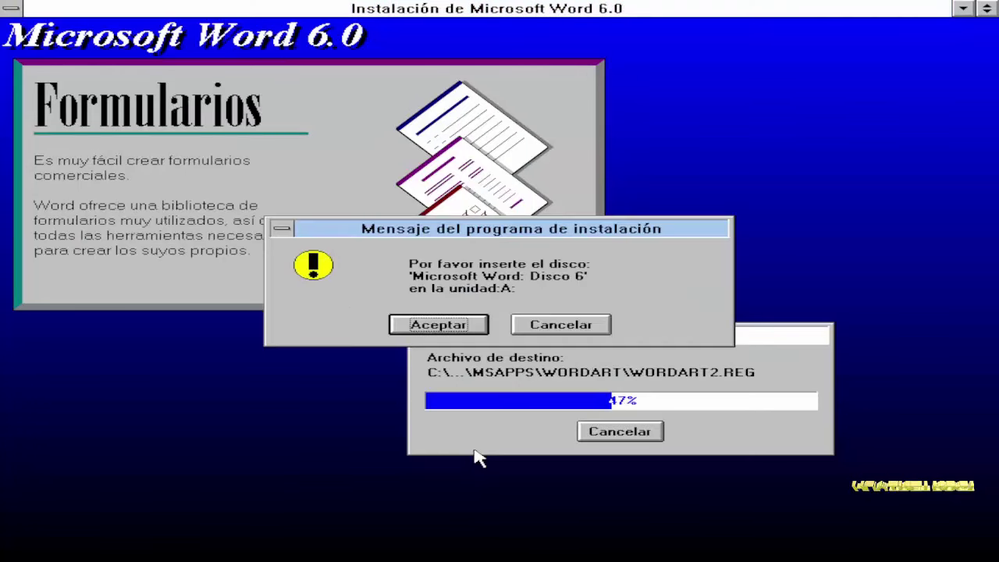
key("Return")
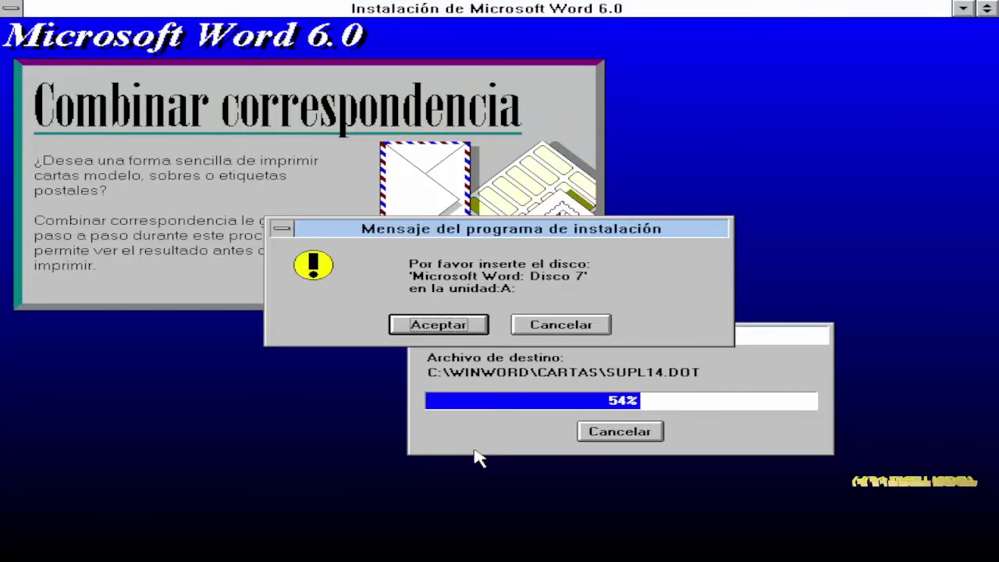
key("Return")
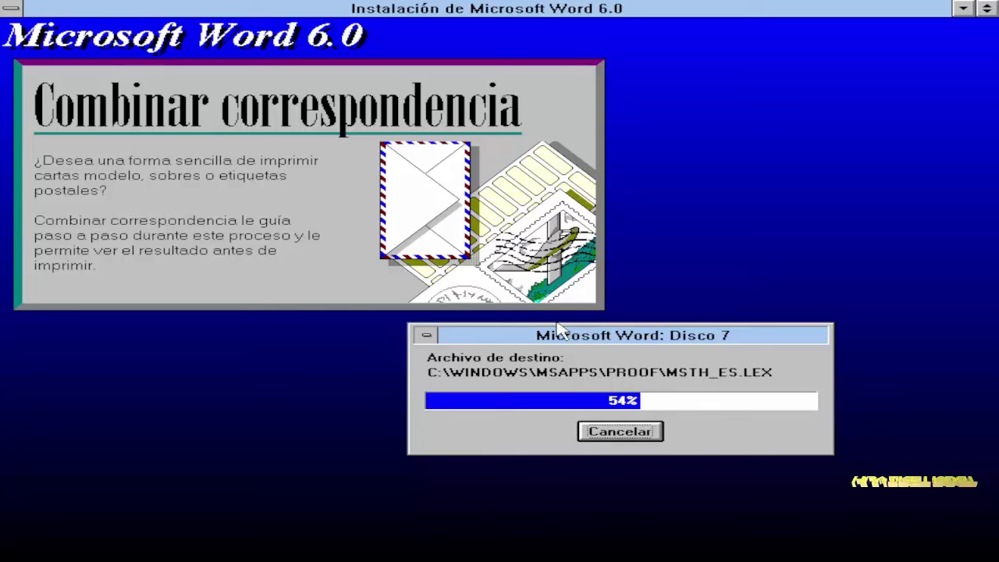
left_click_drag(635, 334, 708, 353)
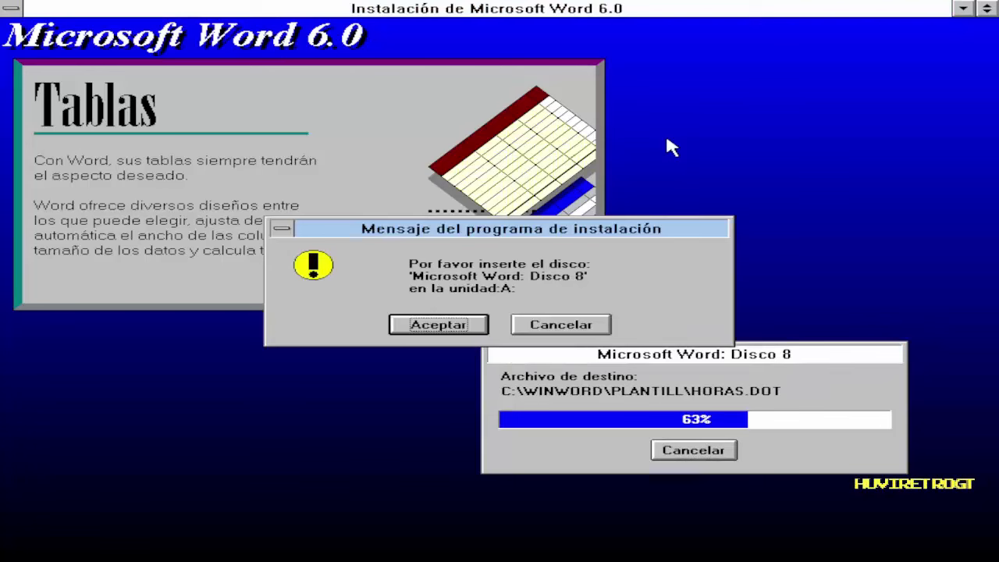
Confirm disks 8, 9 and 10 so copying completes and the restart offer appears
key("Return")
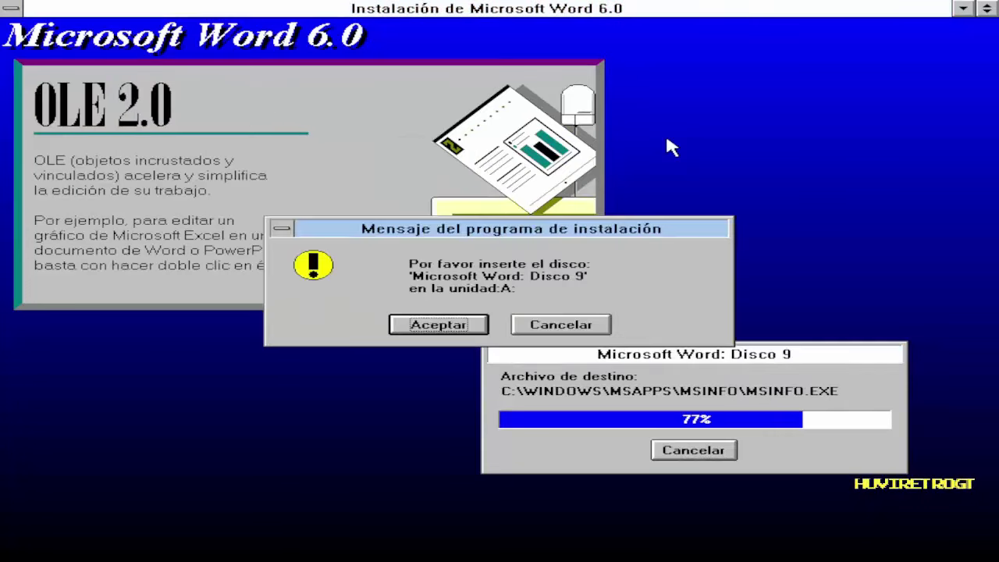
key("Return")
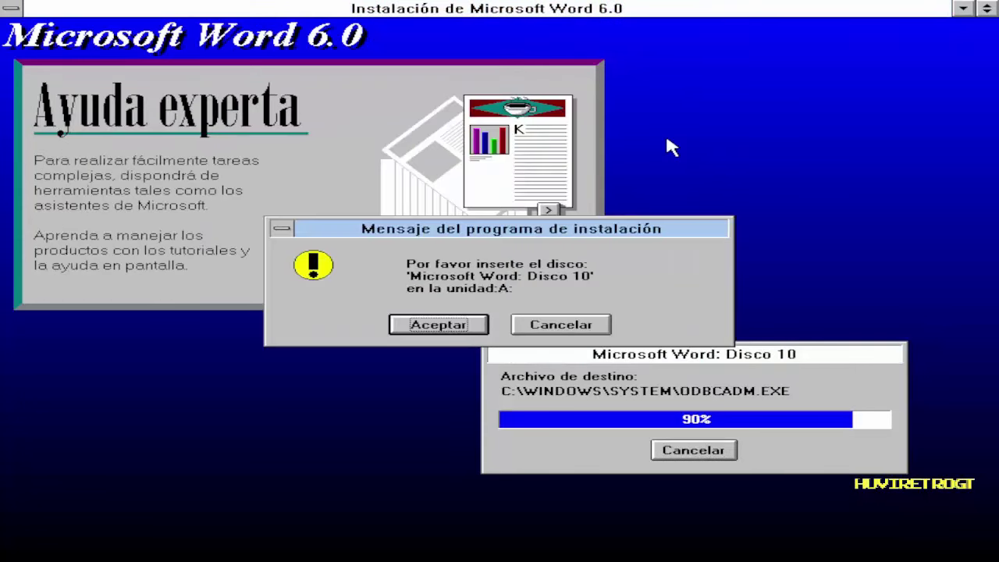
key("Return")
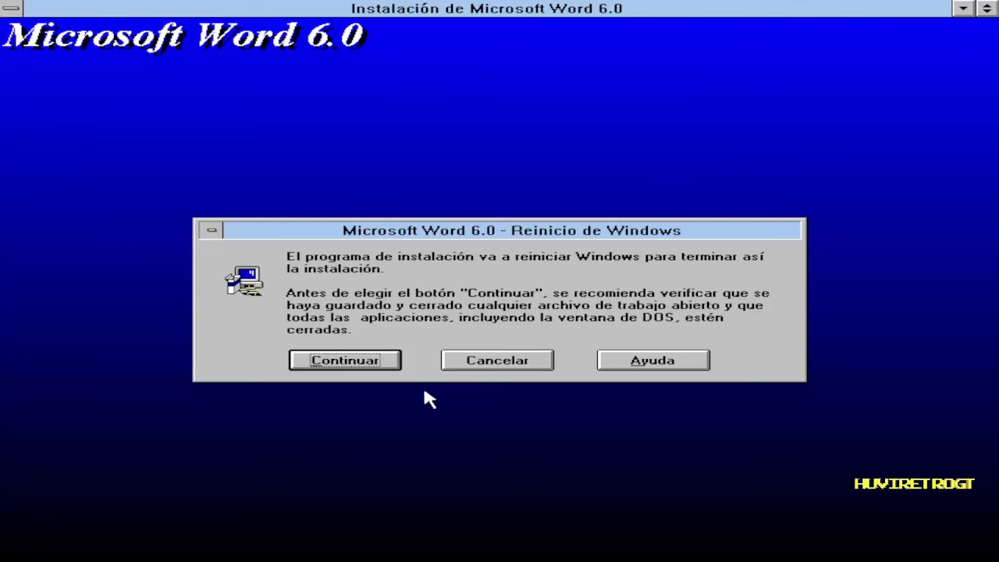
Restart Windows to finish setup, then select the Microsoft Word icon in Microsoft Office
left_click(399, 360)
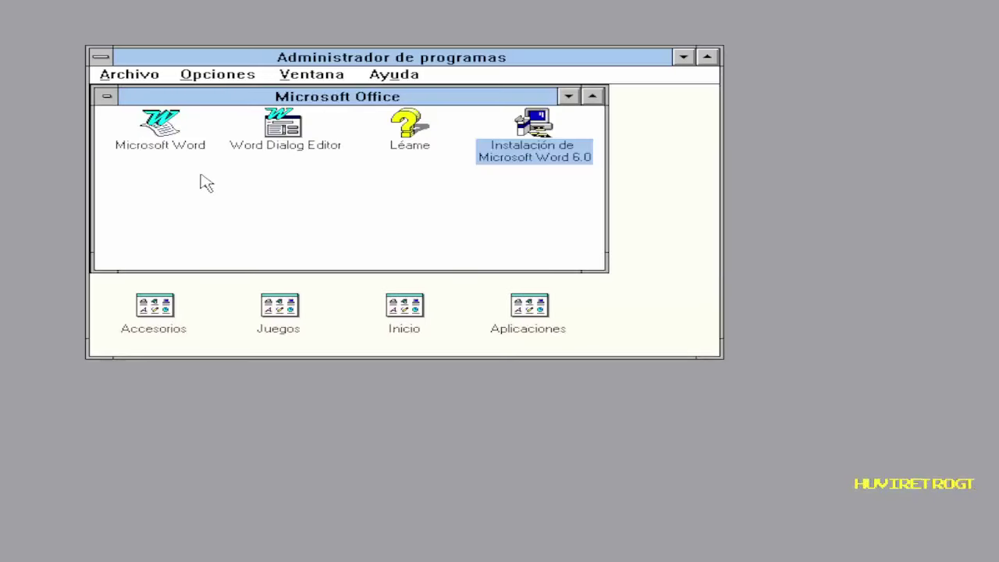
left_click(186, 149)
Launch Word, dismiss the tip of the day, and show Documento1 in page layout view
double_click(182, 145)
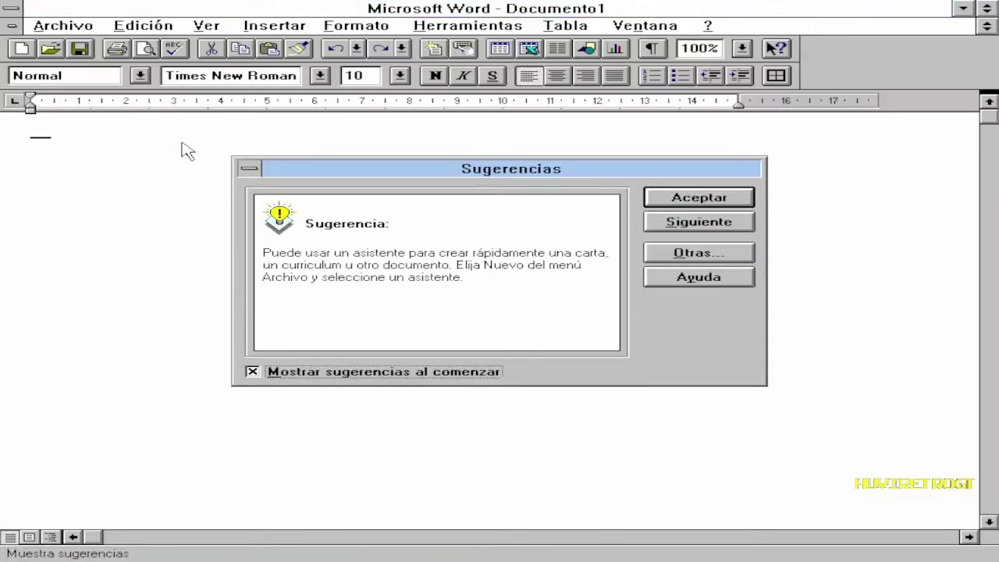
left_click(689, 200)
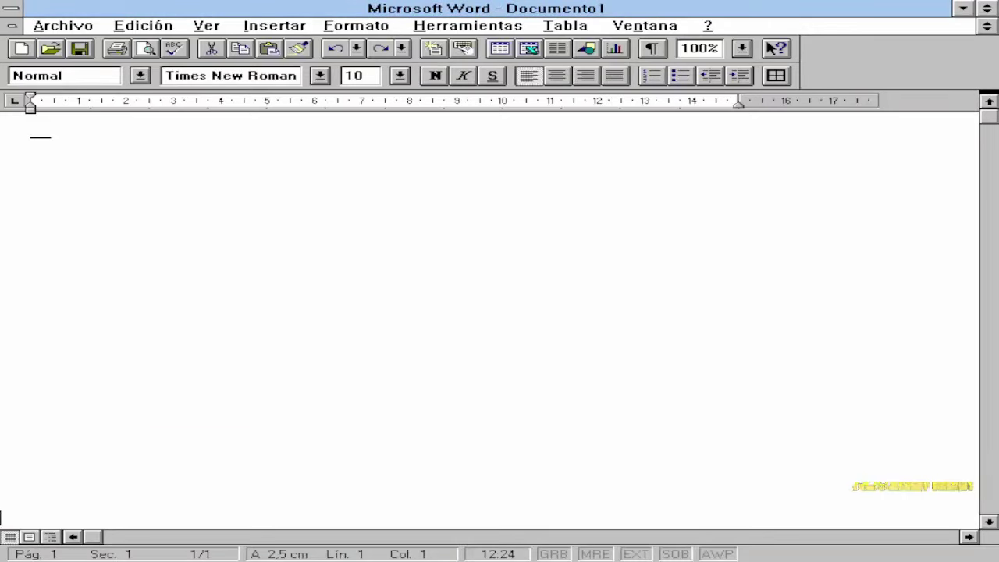
left_click(31, 536)
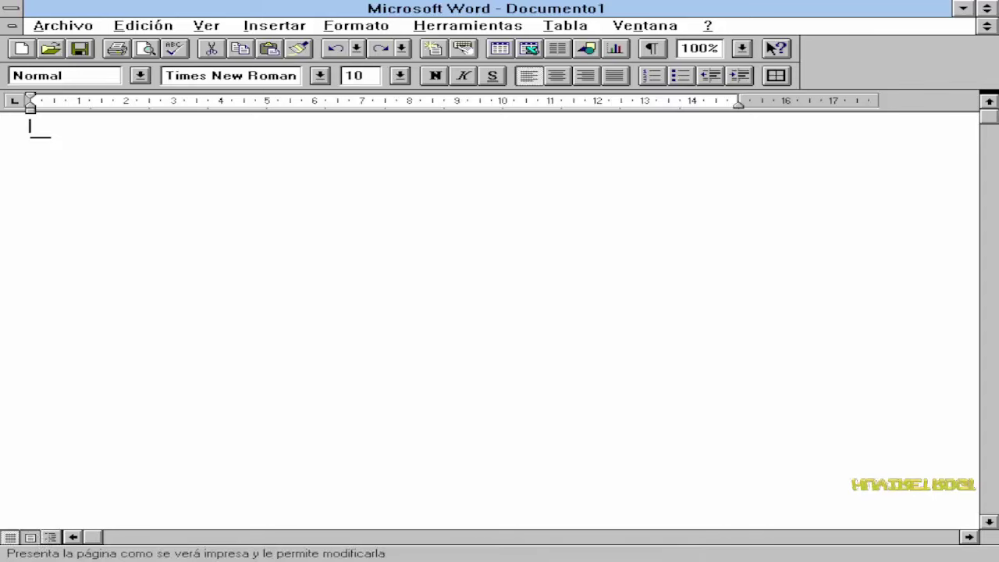
left_click(70, 25)
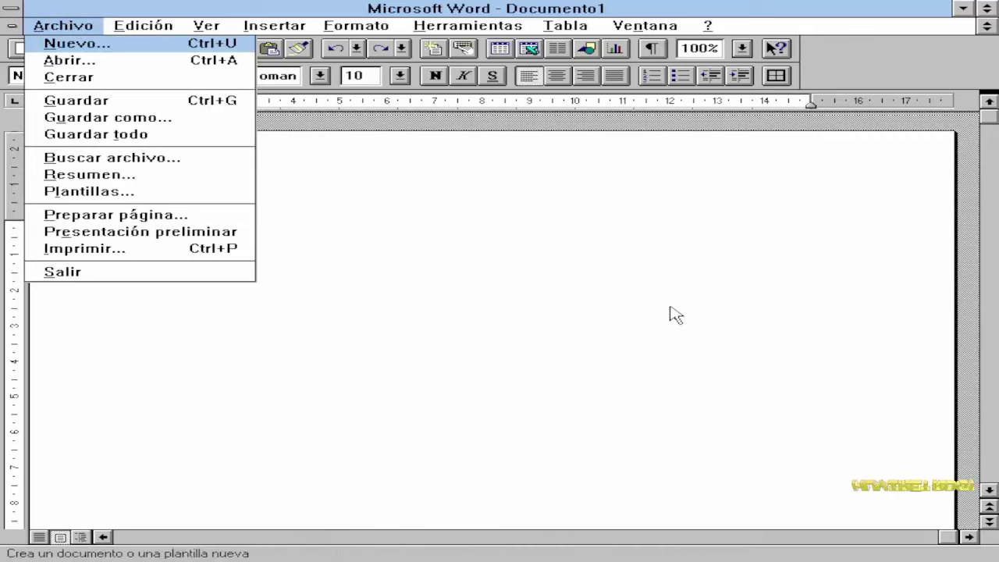
key("Right")
key("Right")
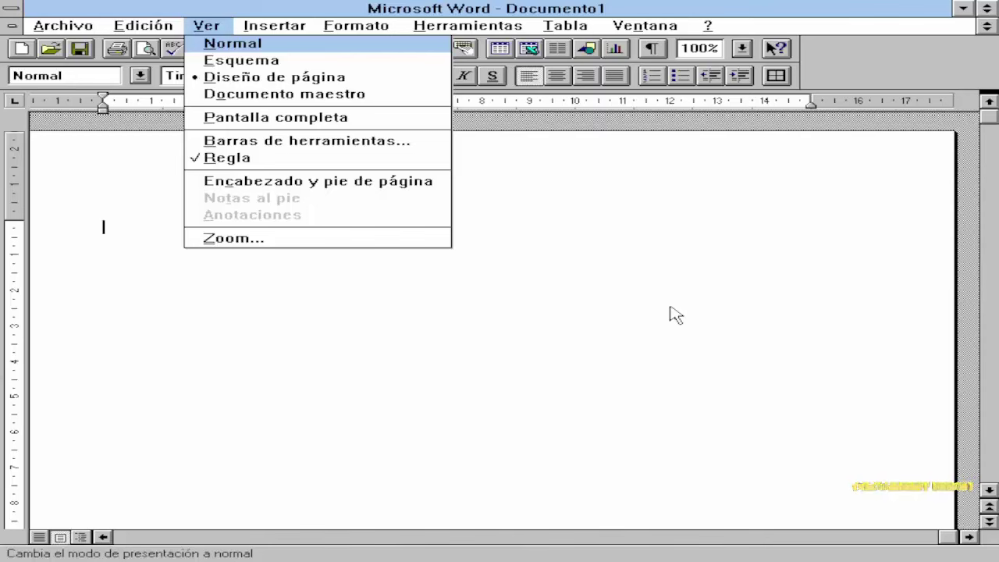
key("Right")
key("Right")
key("Right")
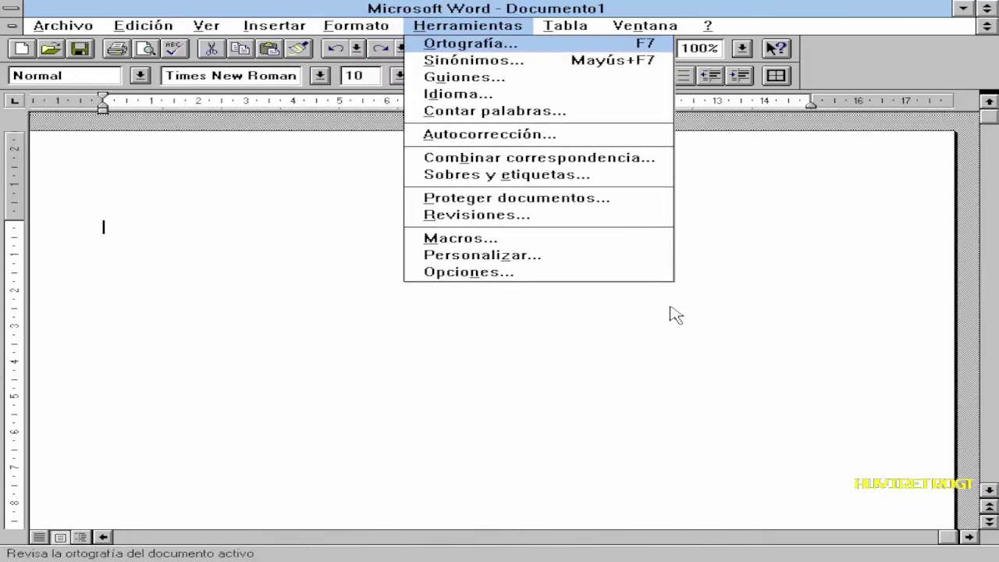
key("Right")
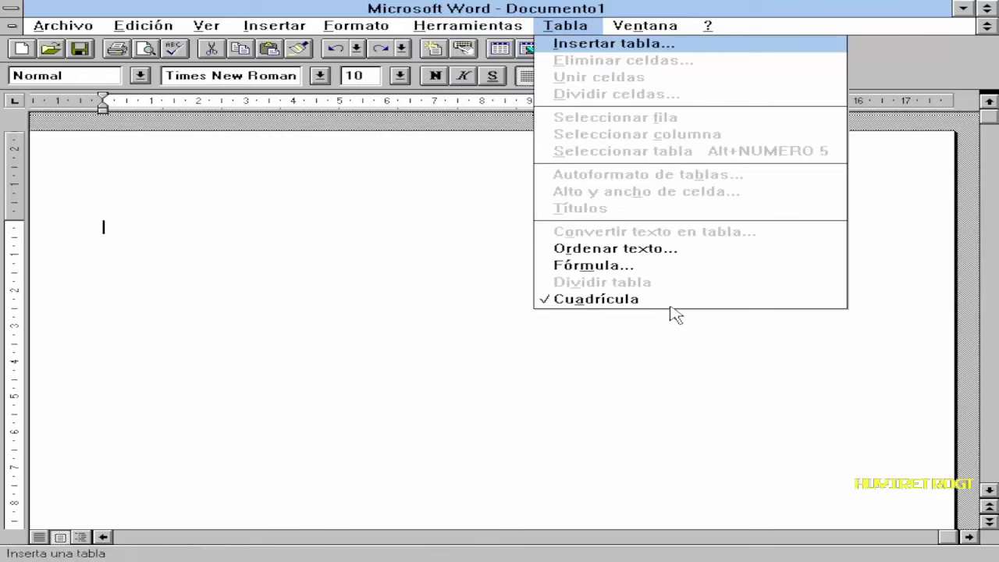
key("Right")
key("Right")
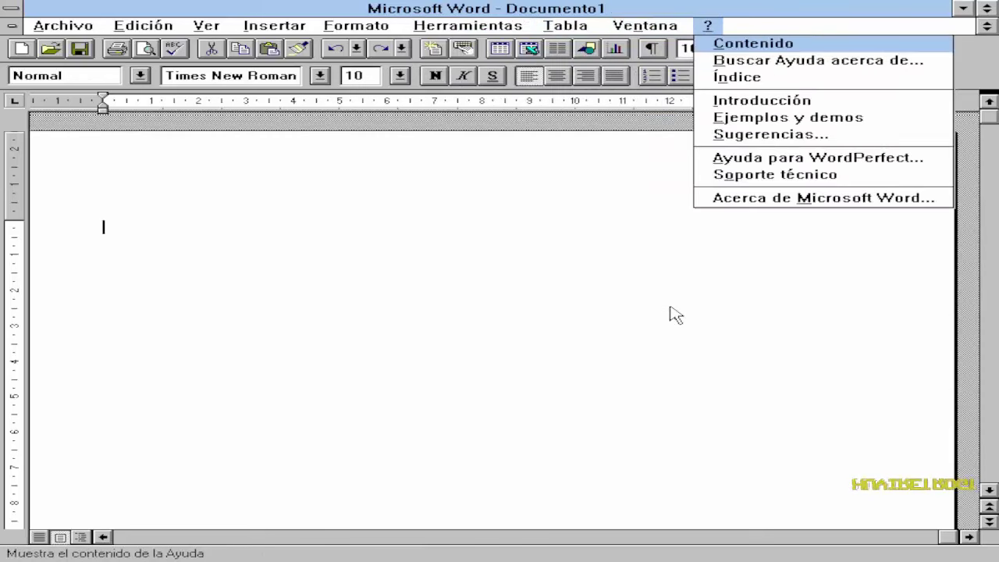
key("Up")
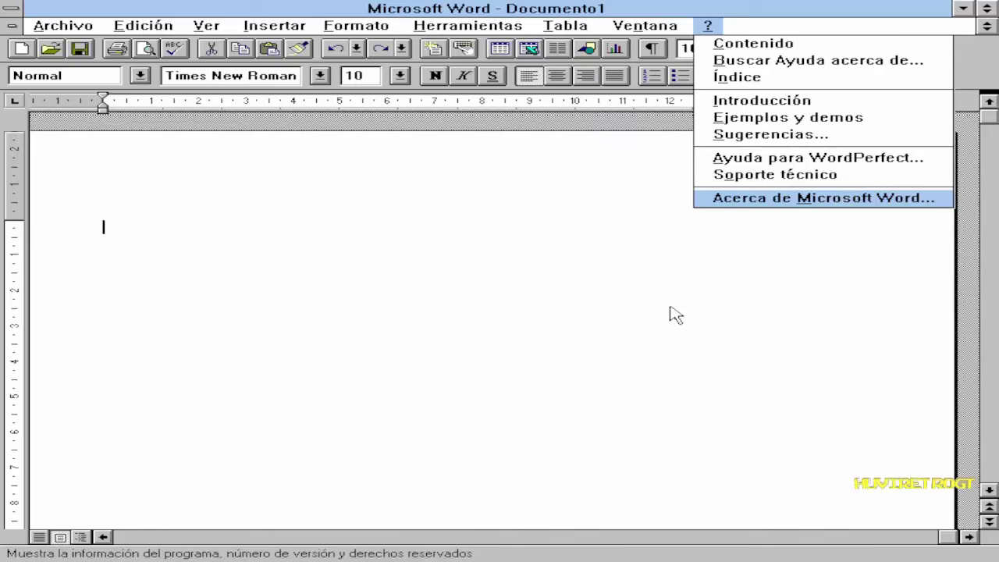
key("Return")
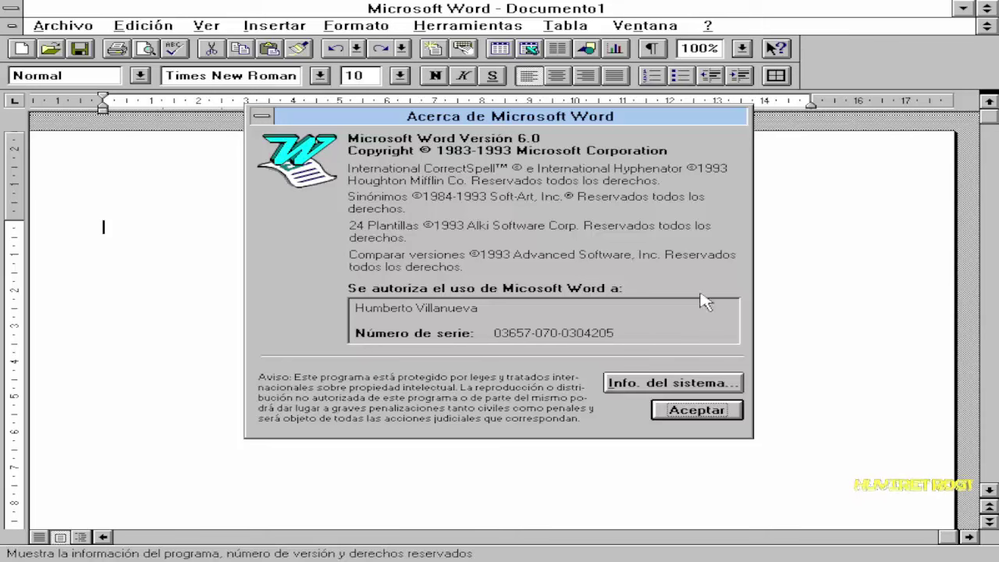
left_click(665, 411)
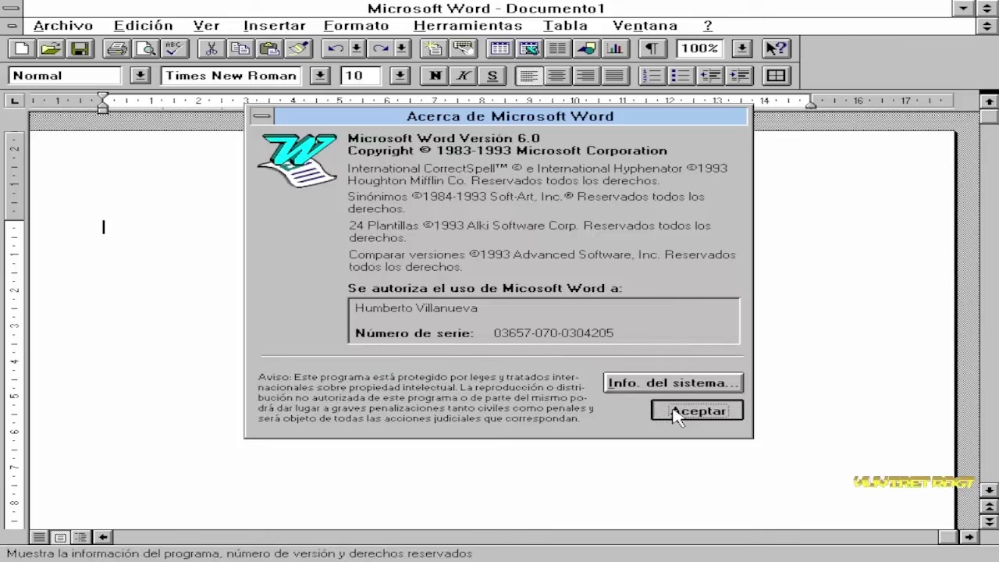
Set the font size to 18 pt and turn on bold for the heading
left_click(320, 75)
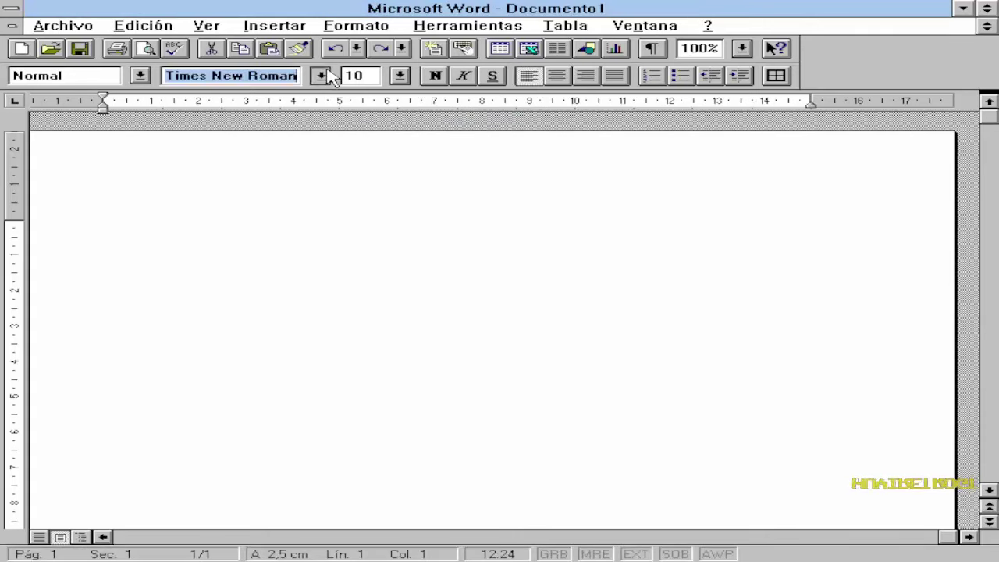
left_click(320, 75)
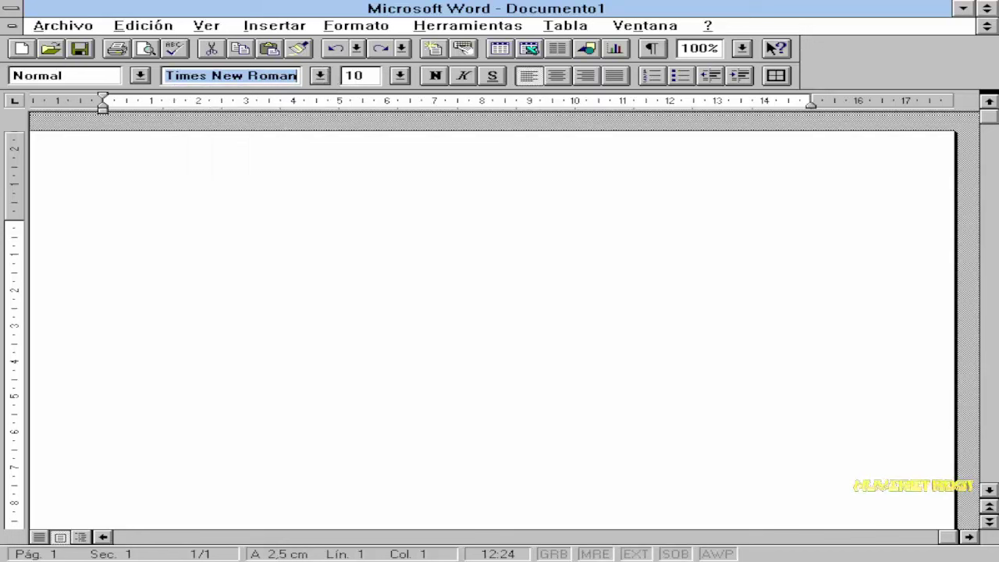
left_click(399, 75)
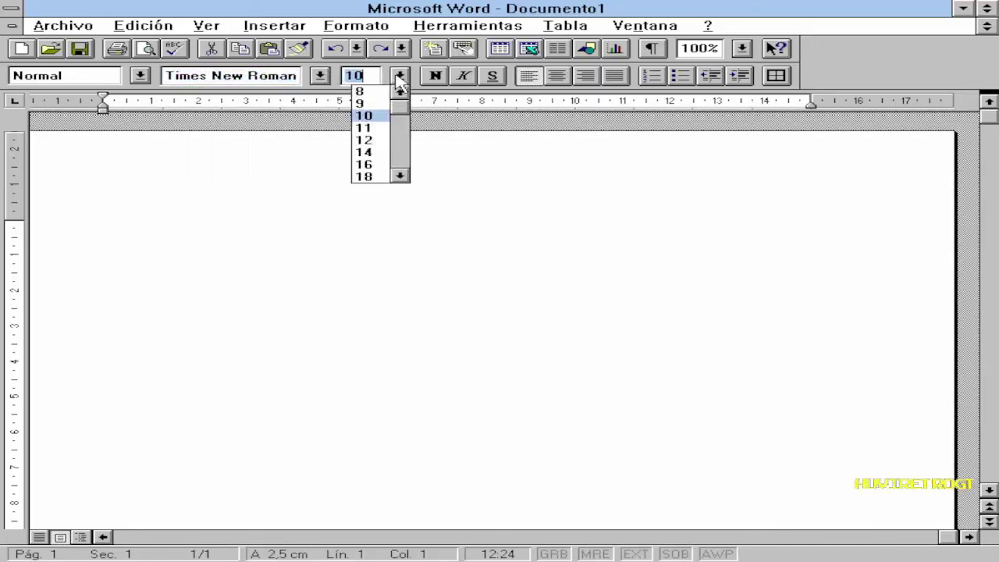
left_click(379, 177)
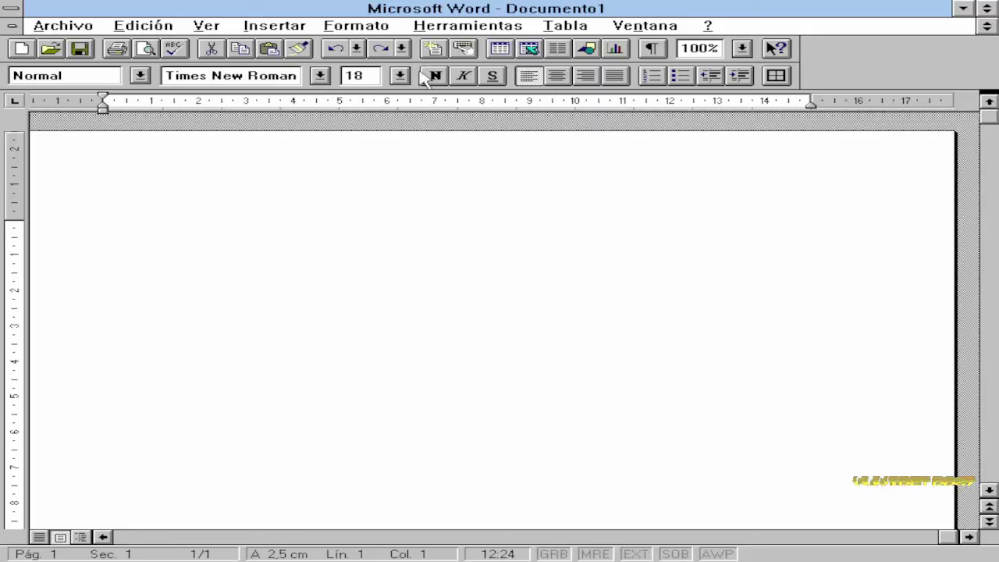
left_click(433, 75)
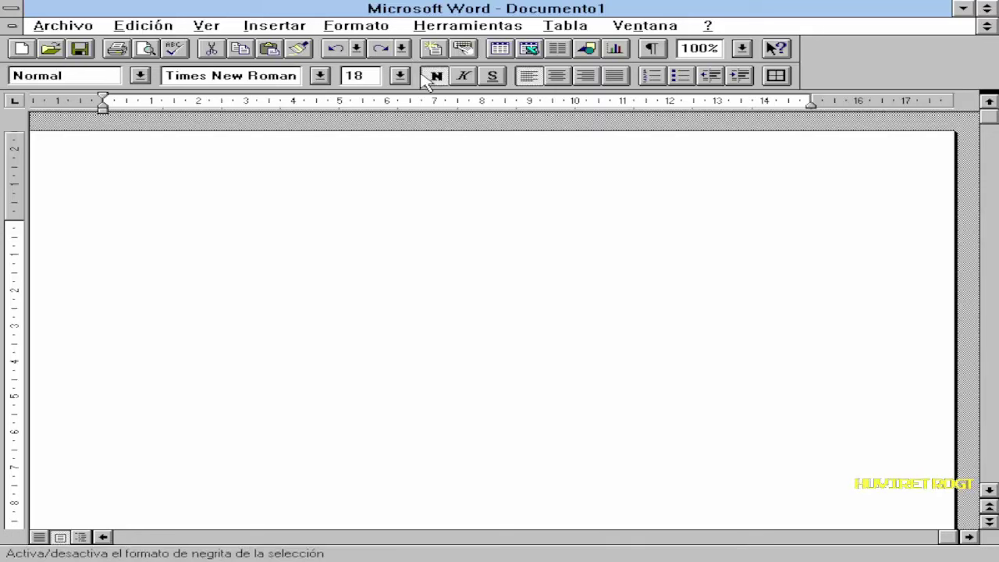
Type 'MICROSOFT WORD 6.0 EN WINDOWS 3.1', then 'HUVIRETROGT' on the next line
type("MICROSOFT WI")
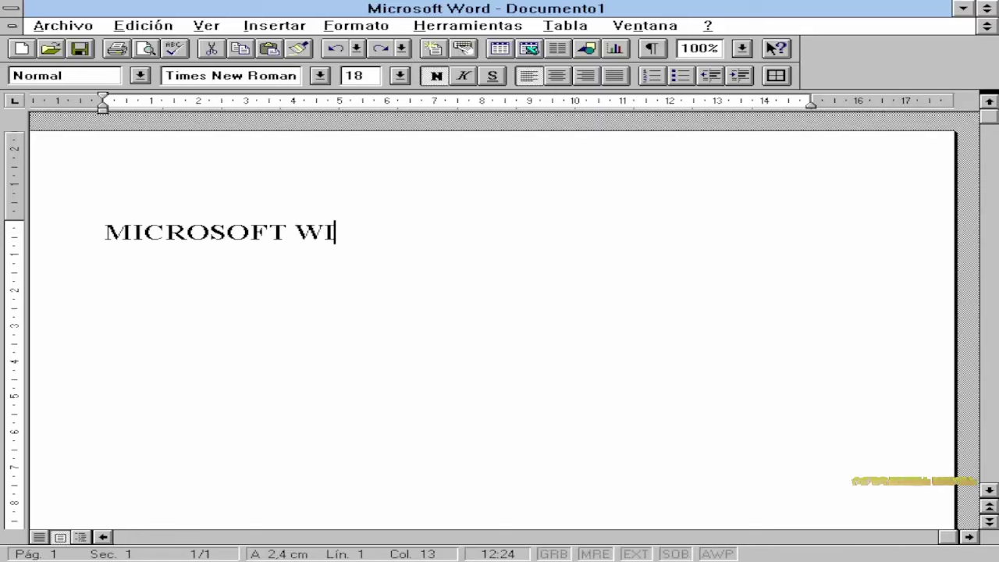
key("BackSpace")
type("ORD 6.")
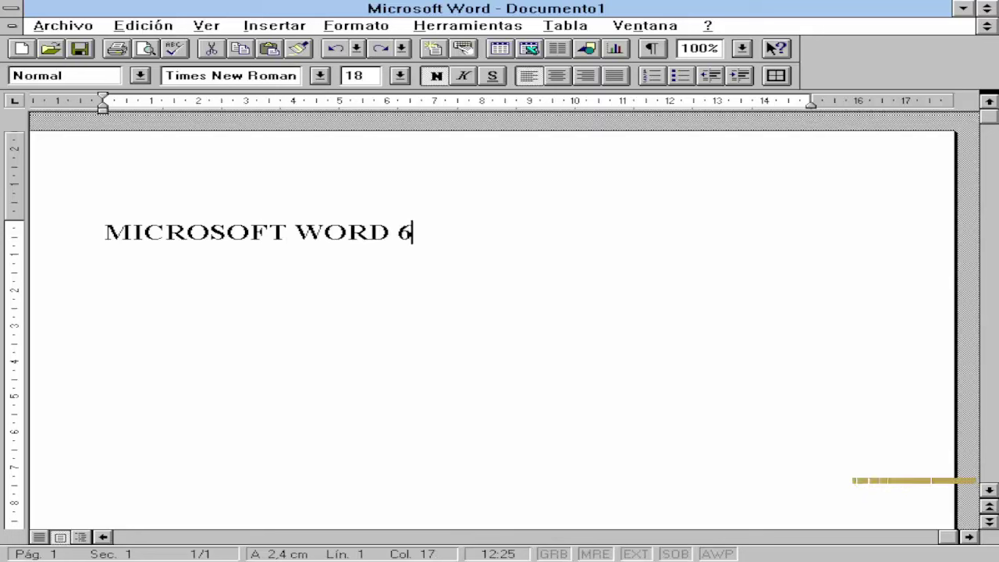
type("0")
key("BackSpace")
type(".0 EN W")
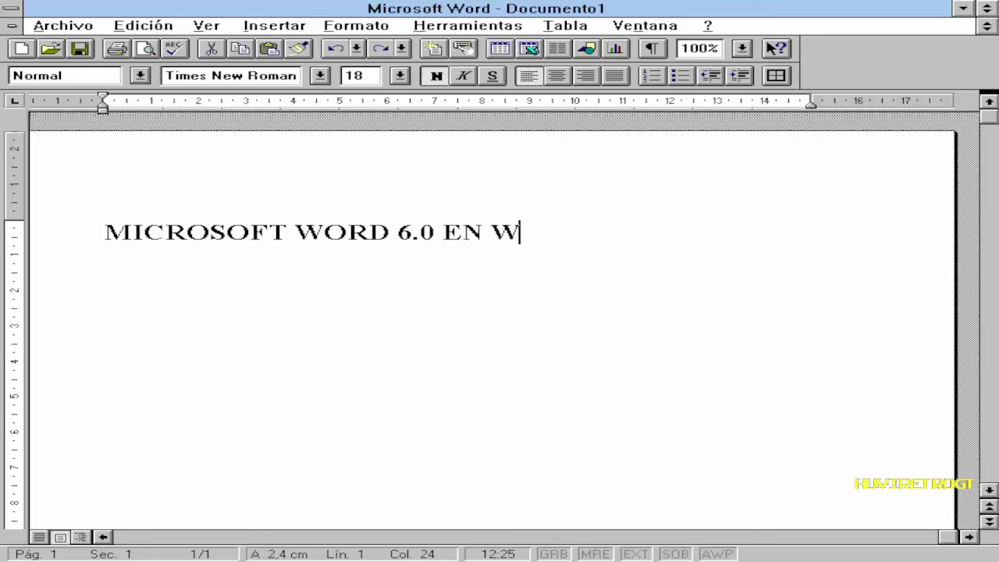
type("INDOWS 3.1")
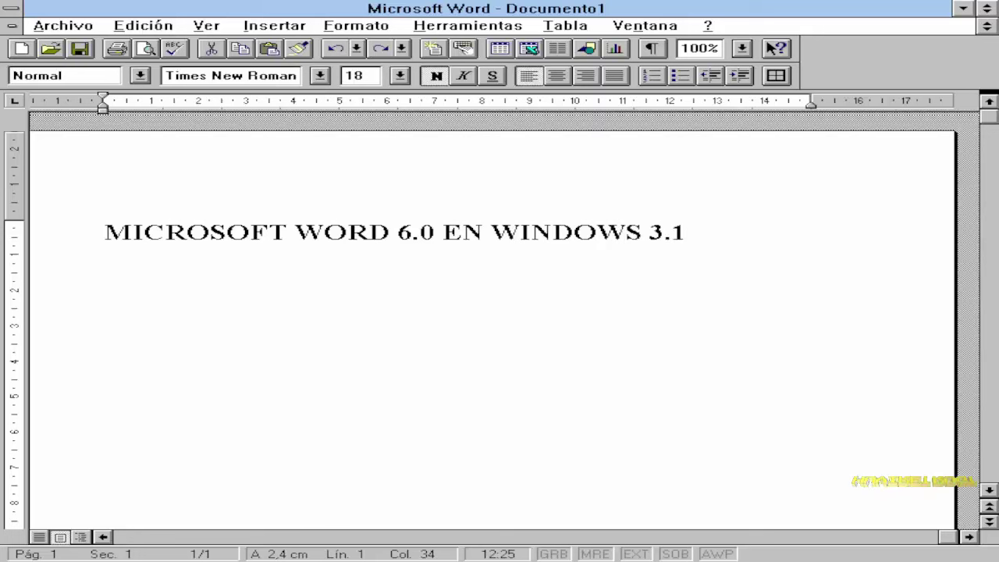
key("Return")
key("Return")
type("HUVIRE")
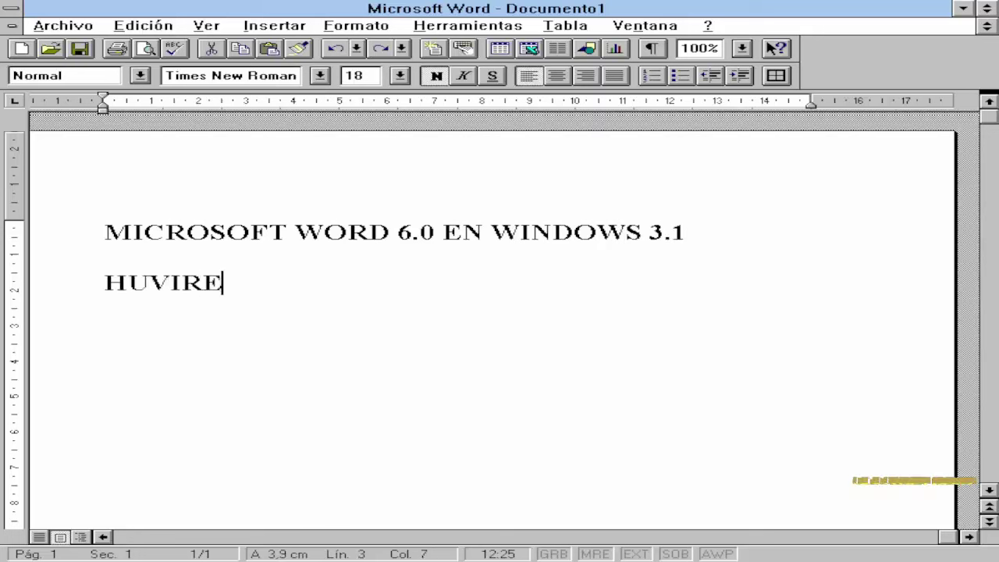
type("TROGT")
key("Return")
key("Return")
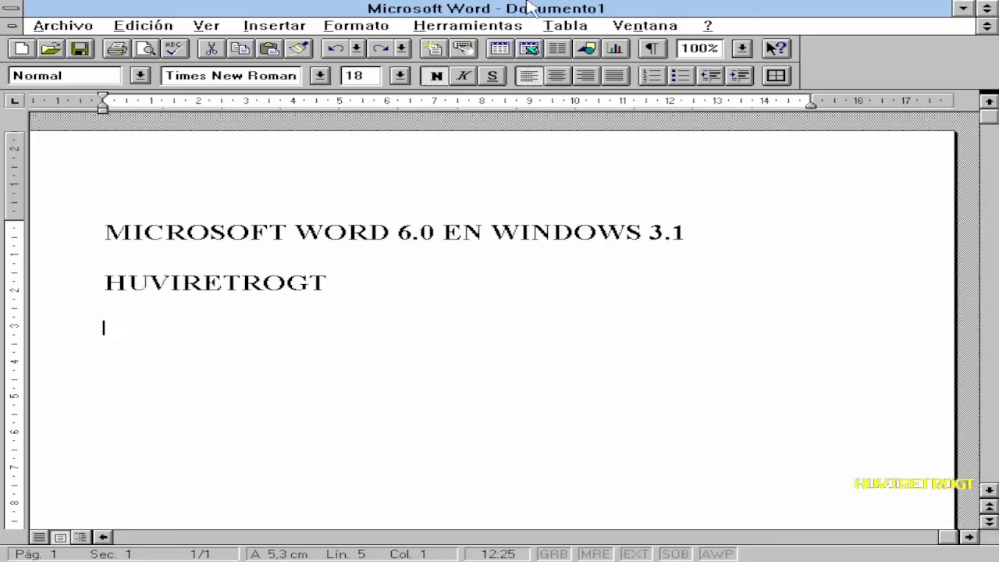
Insert an empty 4-column table below HUVIRETROGT and place the cursor beneath it
left_click(502, 49)
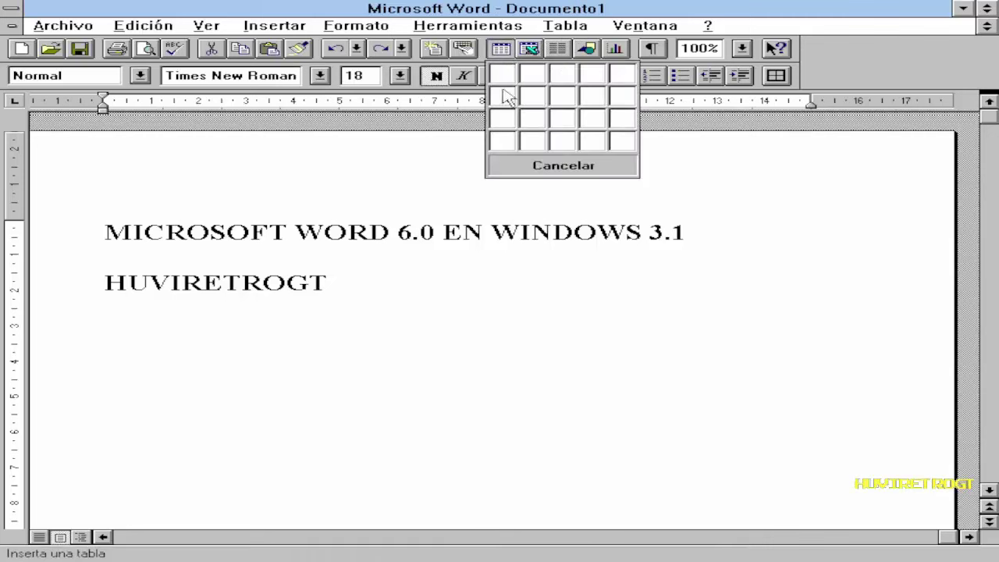
left_click(588, 142)
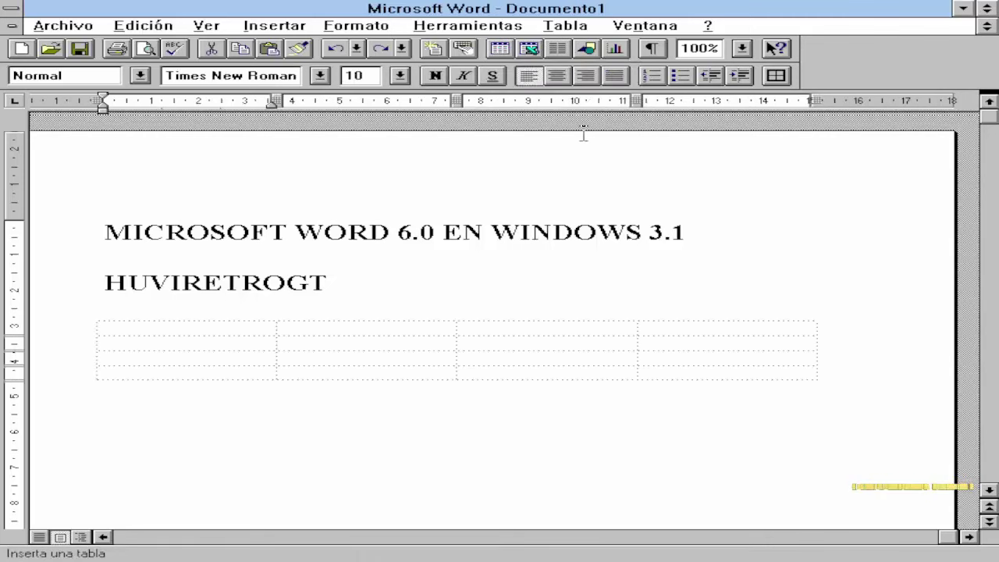
left_click(212, 420)
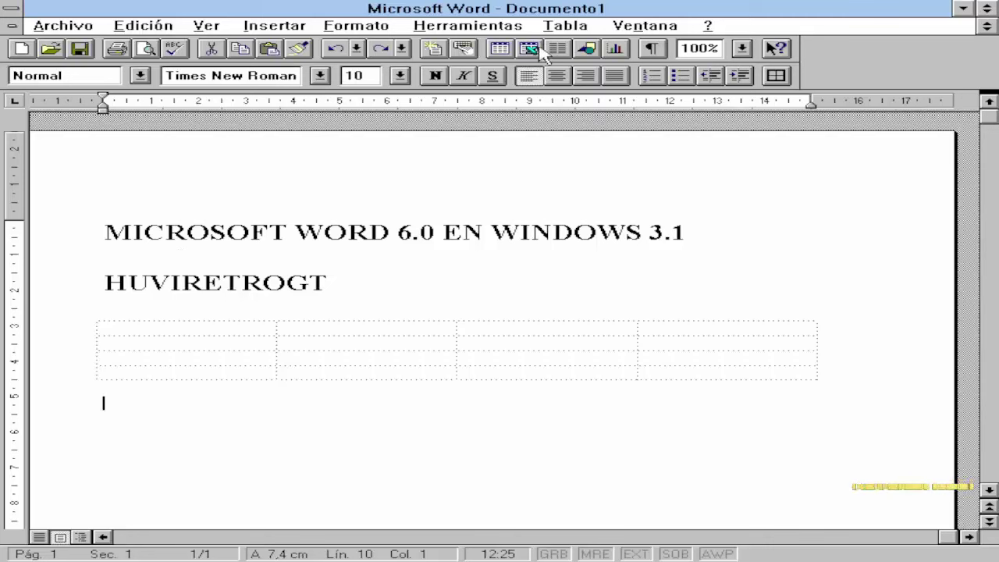
left_click(458, 28)
left_click(355, 28)
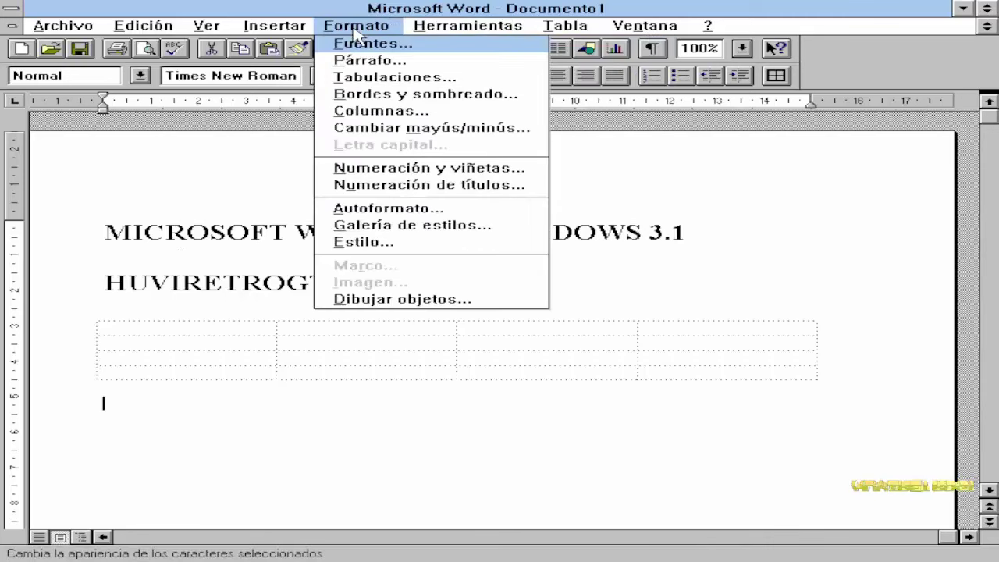
left_click(288, 30)
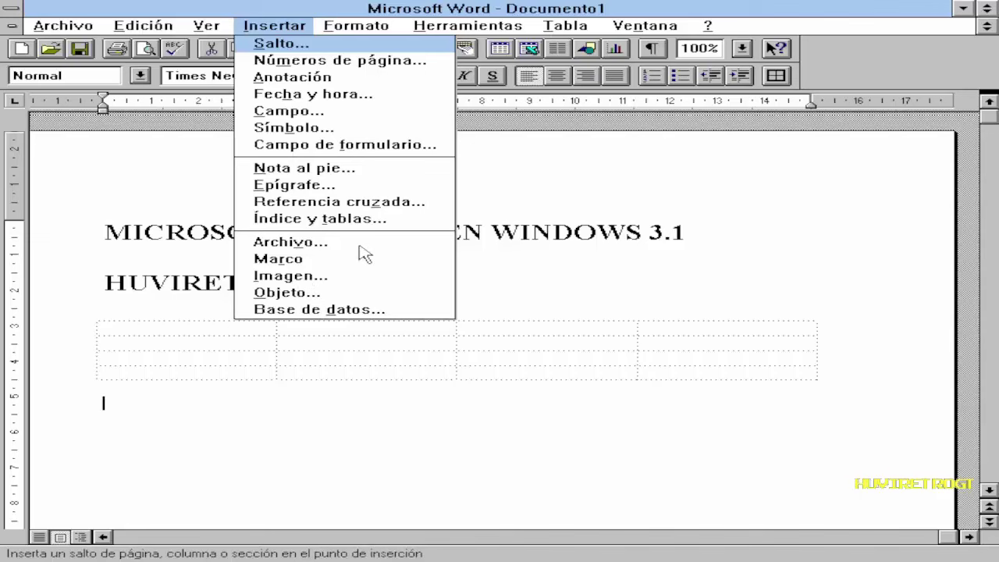
left_click(299, 276)
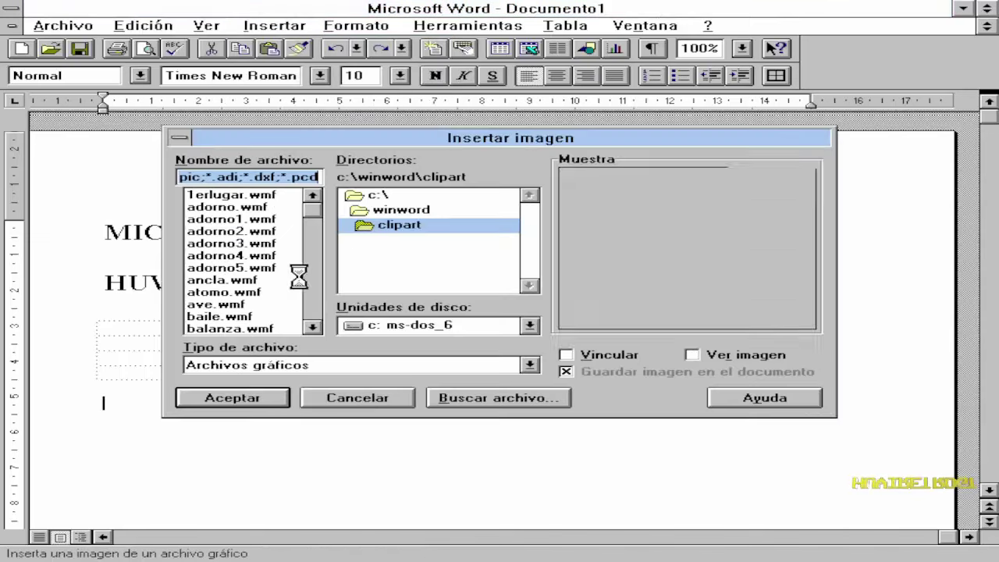
left_click(247, 292)
key("Escape")
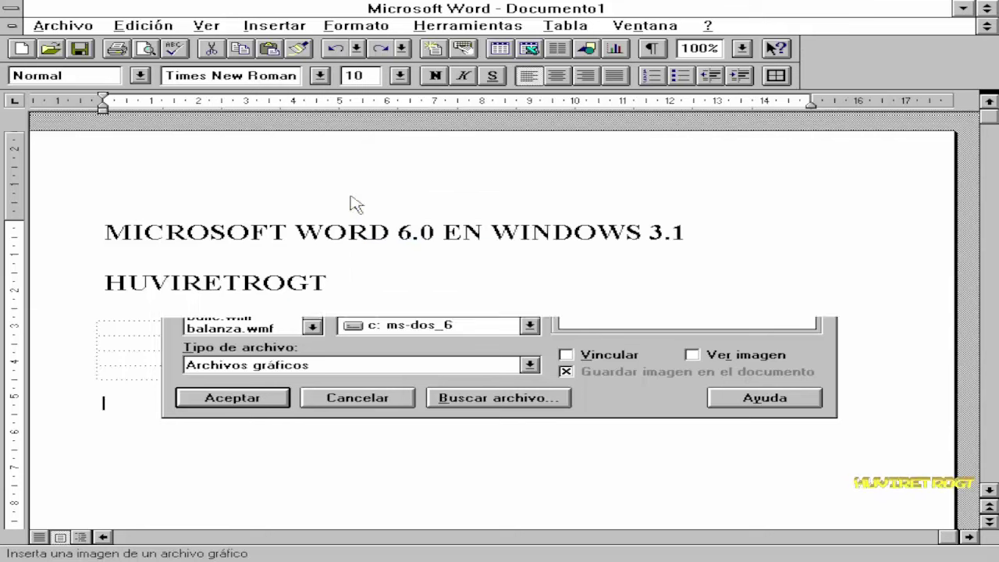
Close Word from the control menu, choosing No to discard changes to Documento1
left_click(17, 10)
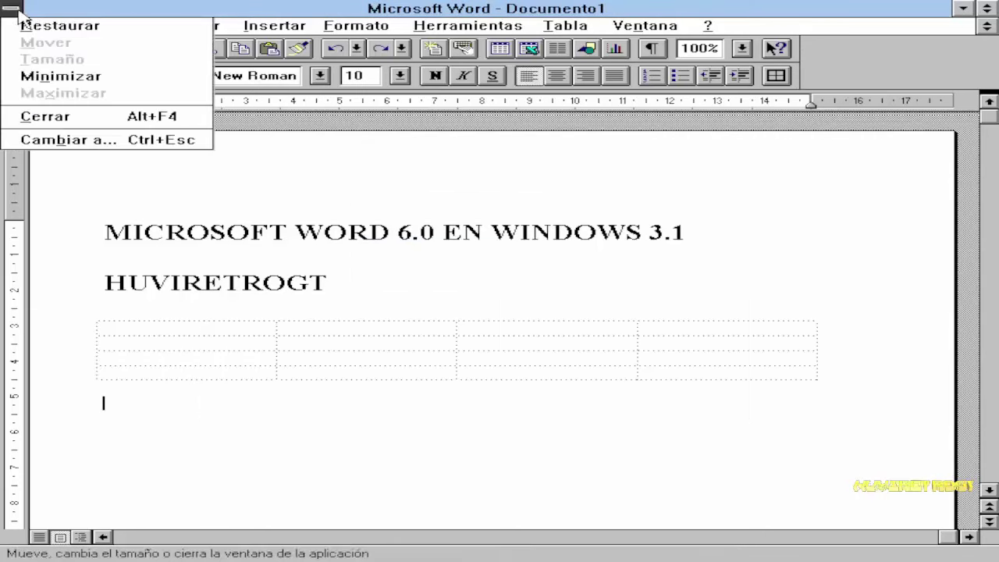
left_click(80, 119)
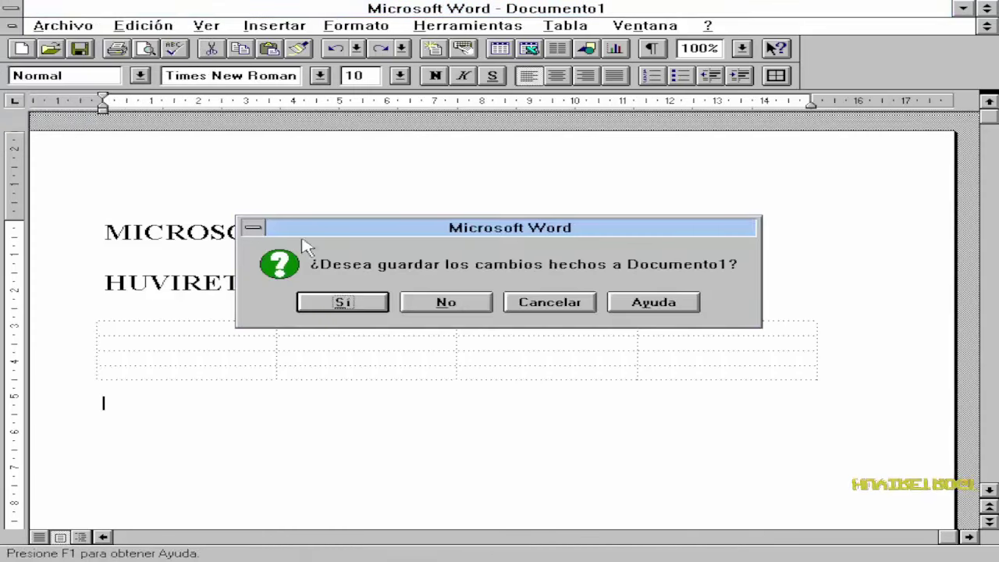
left_click(487, 303)
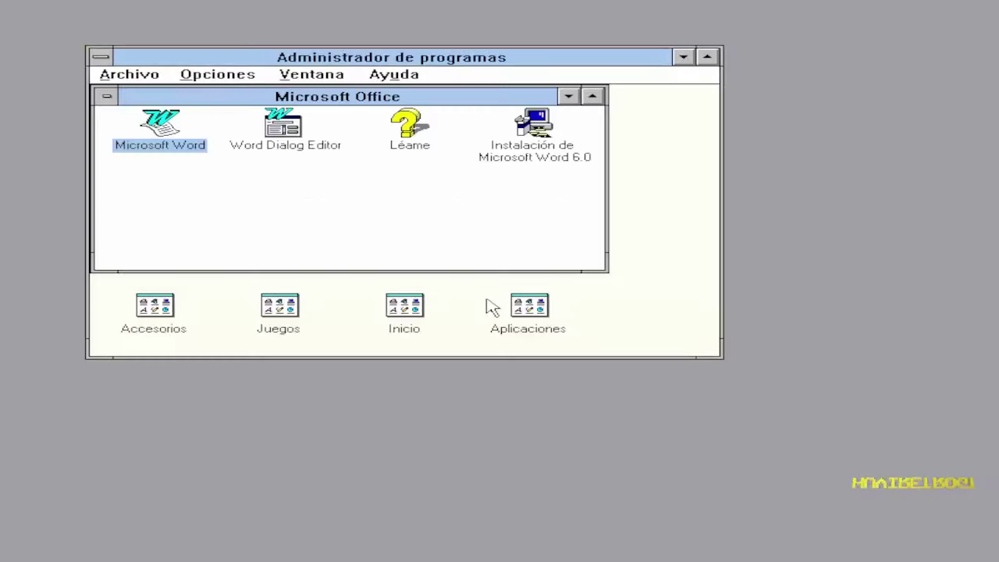